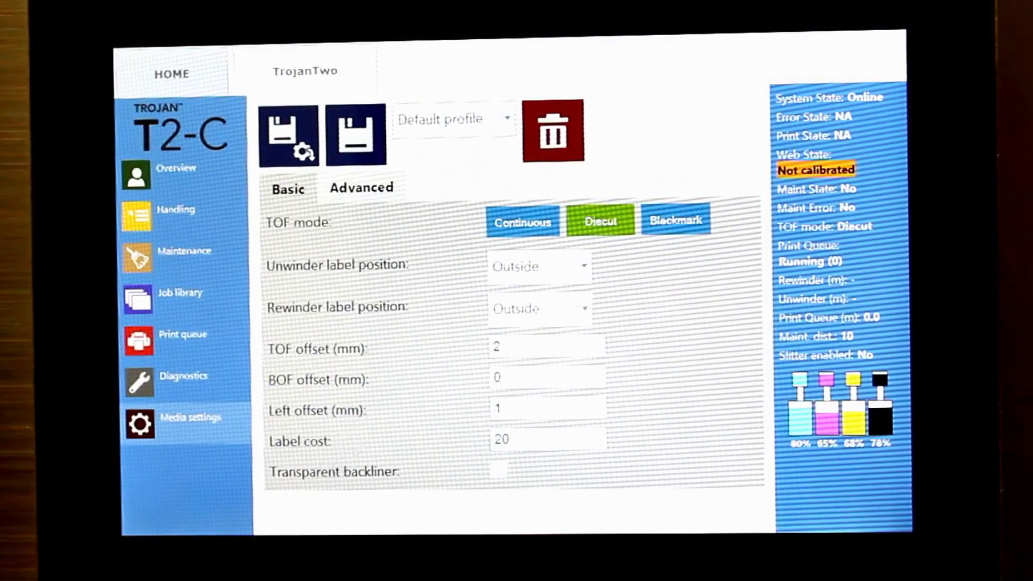
- Select Blackmark as the TOF mode and save it to the printer
{"action": "left_click", "coordinate": [676, 220]}
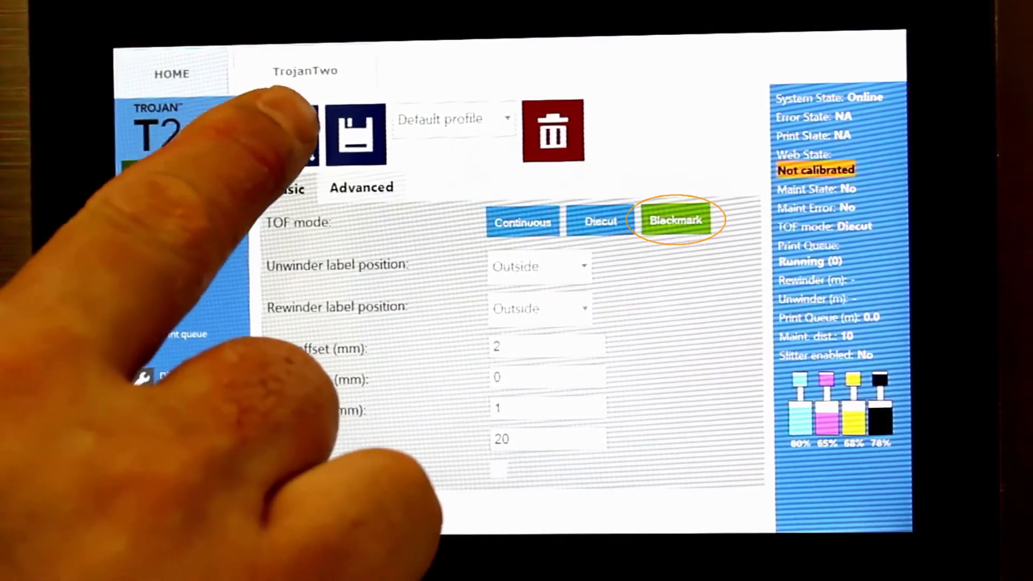
{"action": "left_click", "coordinate": [288, 135]}
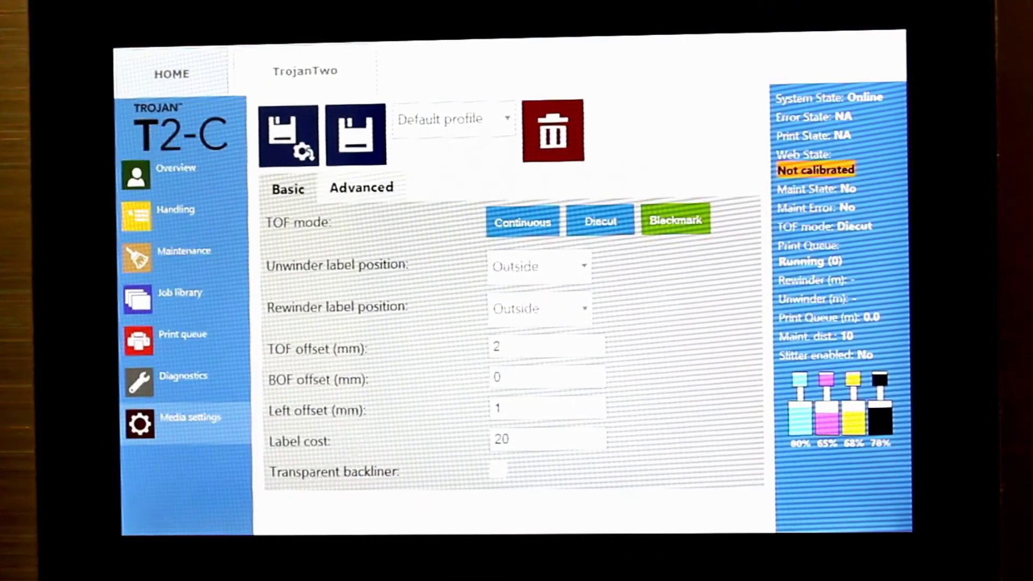